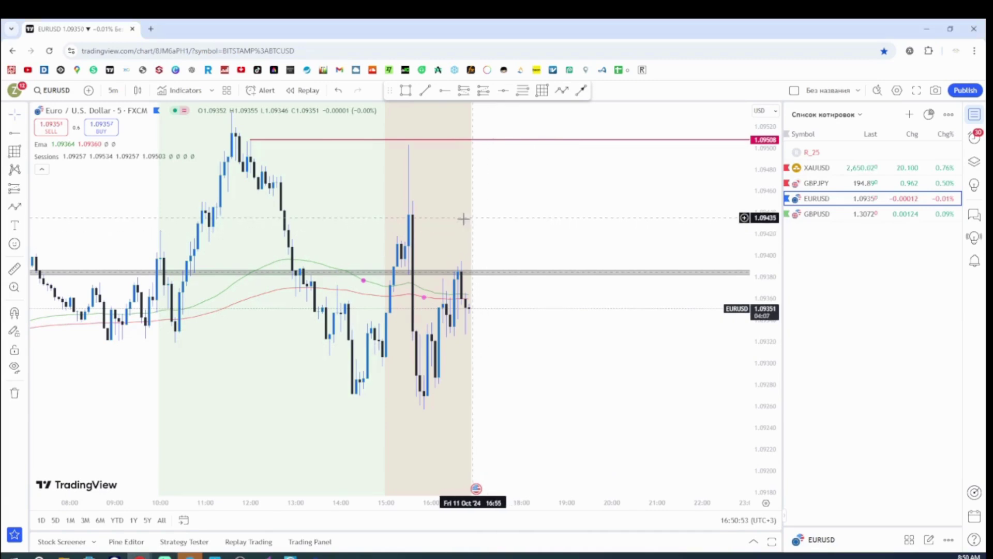
# Step: Pan the EURUSD 5-minute chart about two hours left to leave open space on the right
pyautogui.moveTo(461, 218); pyautogui.dragTo(375, 310)
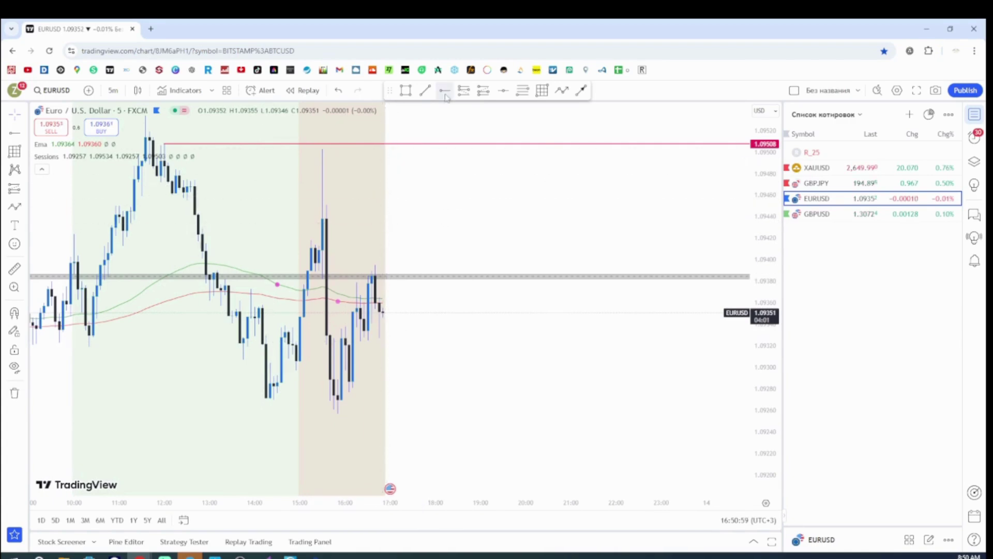
pyautogui.click(164, 142)
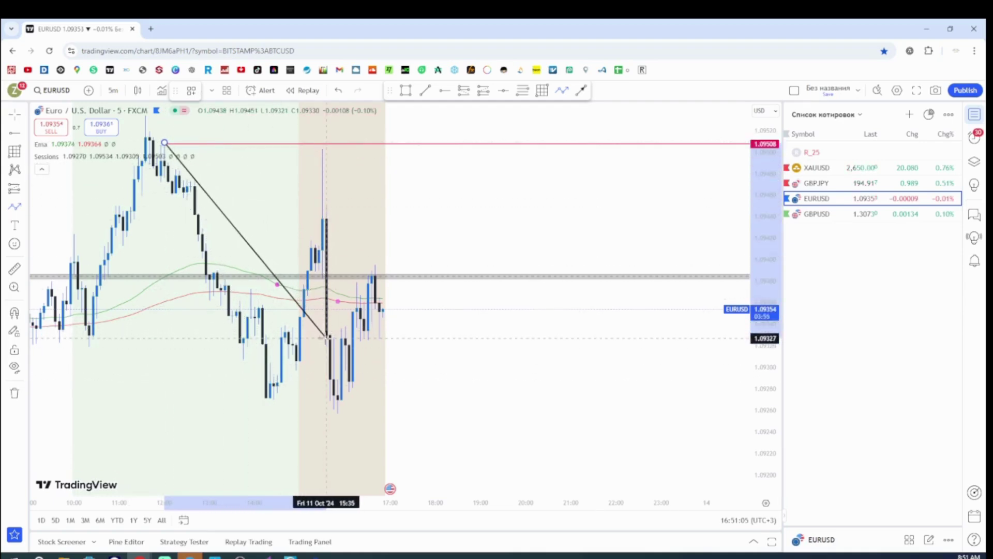
pyautogui.click(299, 275)
pyautogui.click(341, 412)
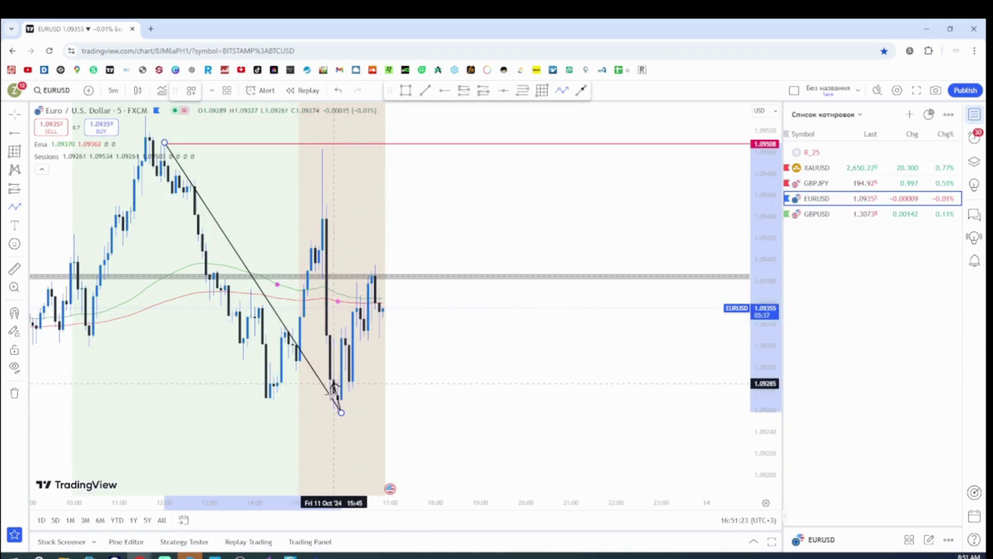
pyautogui.click(345, 339)
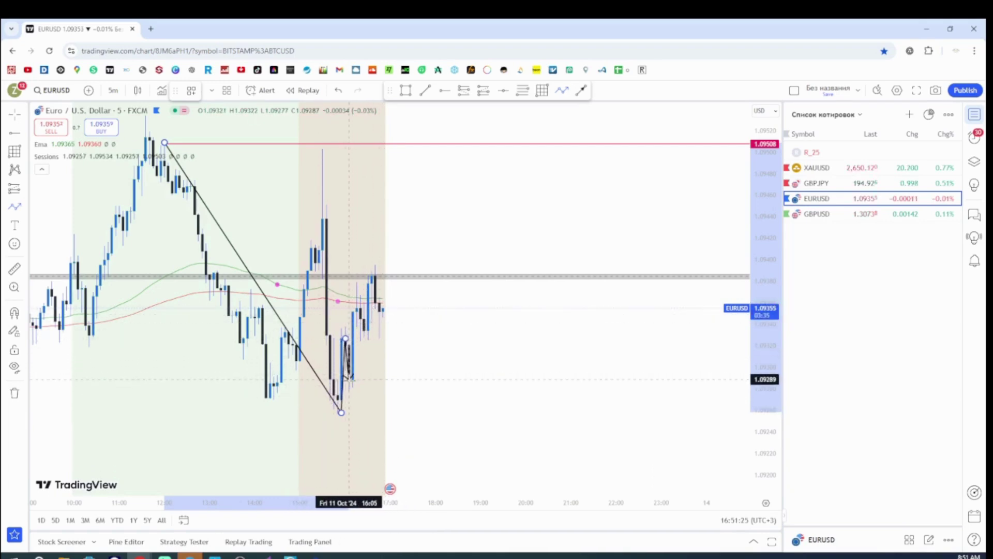
pyautogui.click(349, 380)
pyautogui.click(360, 299)
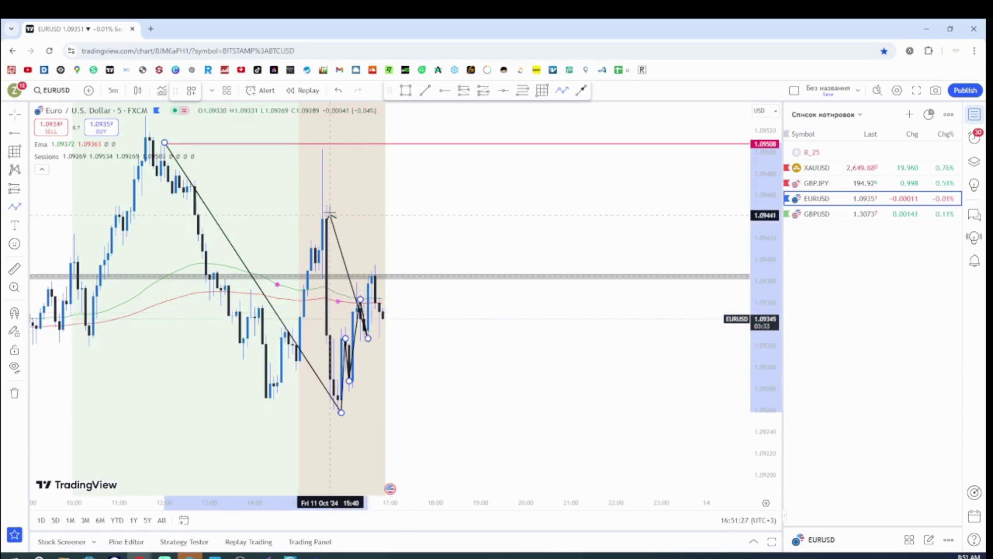
pyautogui.click(367, 338)
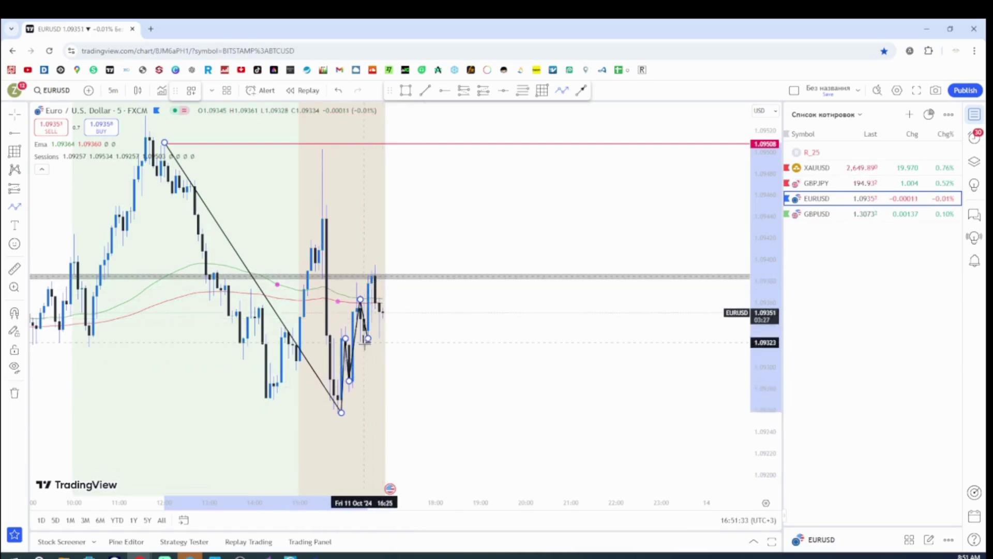
pyautogui.press('Escape')
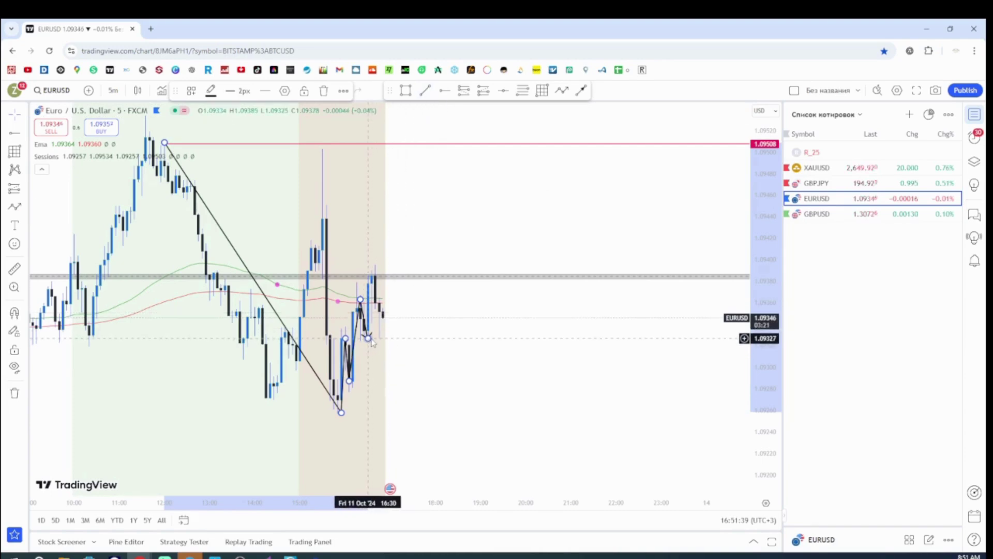
pyautogui.press('Delete')
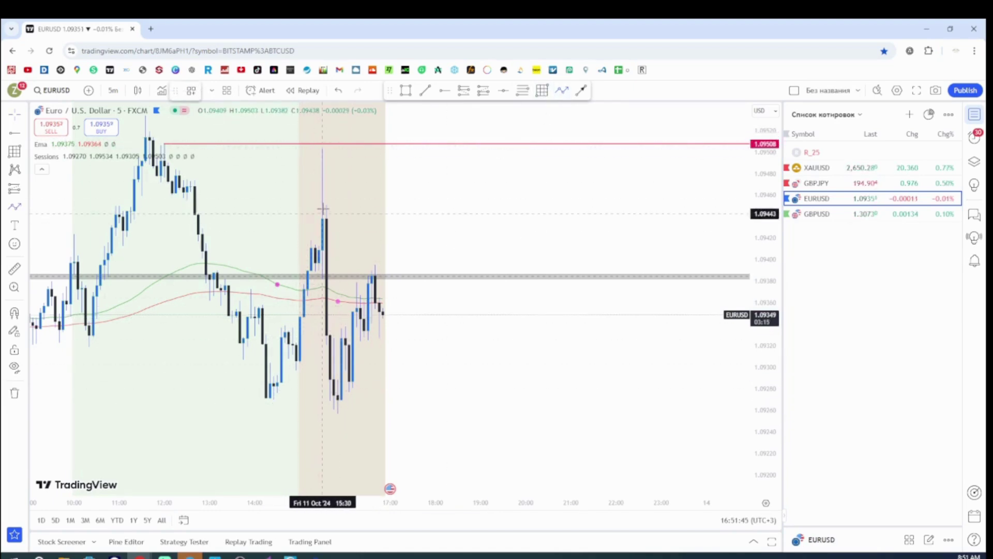
# Step: Draw a trend line from the 15:45 low to the latest swing high, then switch to MetaTrader 4
pyautogui.click(334, 405)
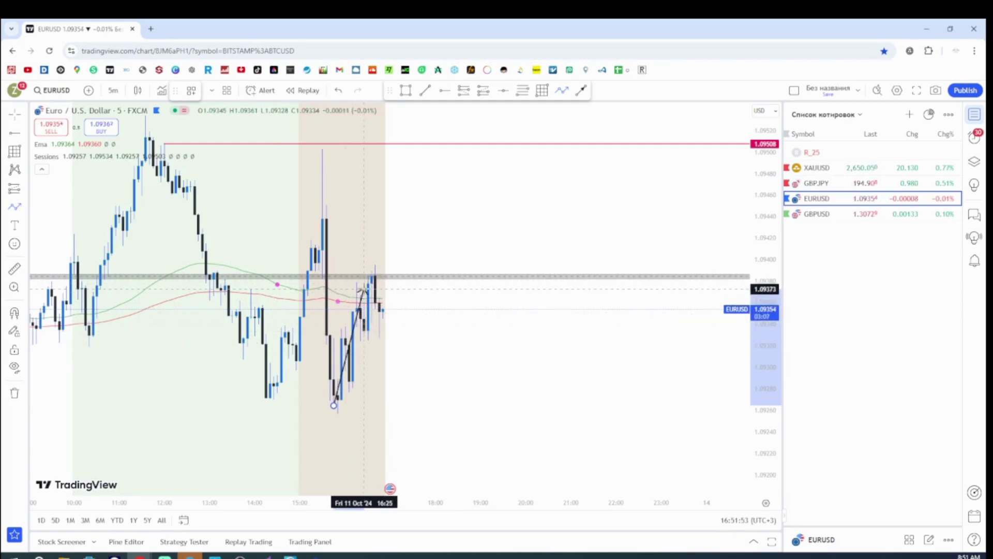
pyautogui.click(368, 279)
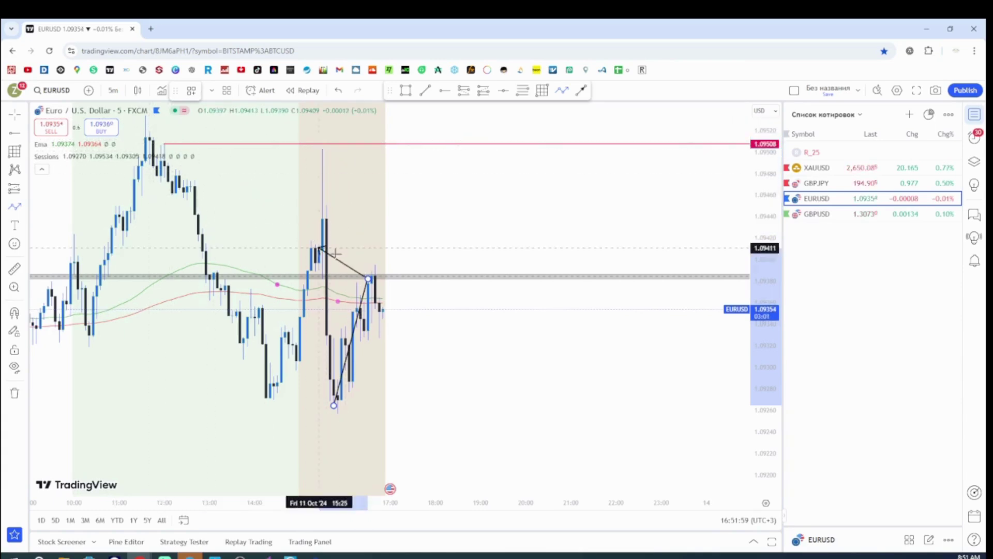
pyautogui.click(368, 278)
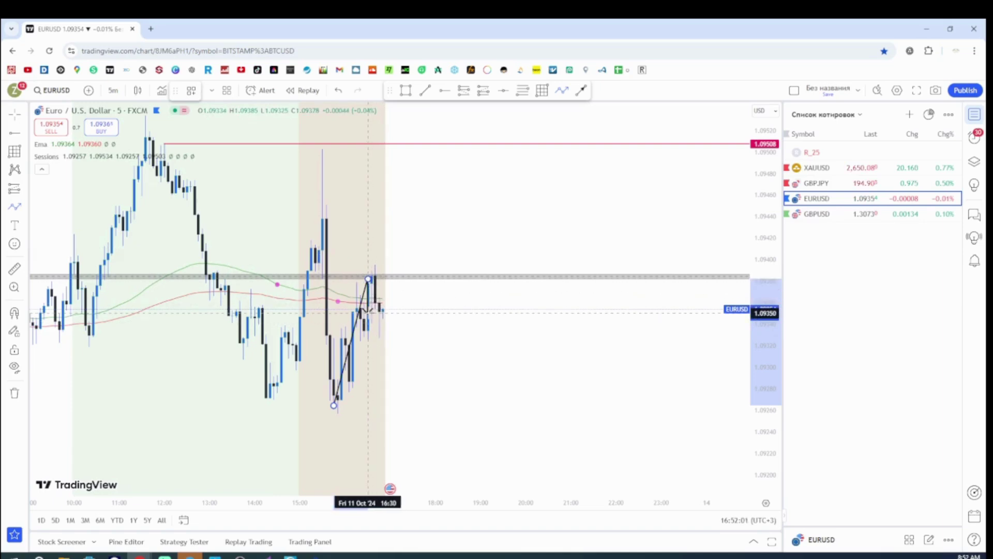
pyautogui.click(533, 124)
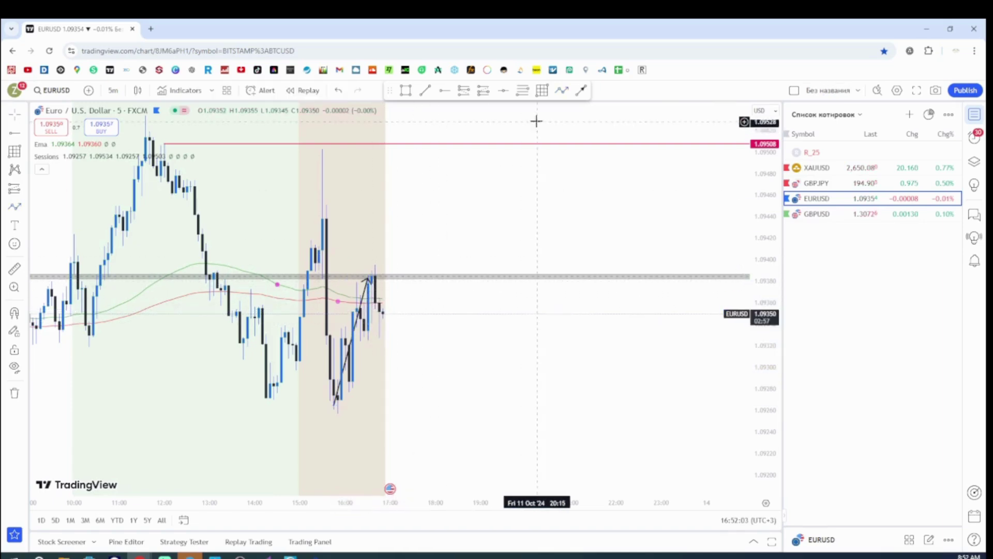
pyautogui.hotkey('alt', 'Tab')
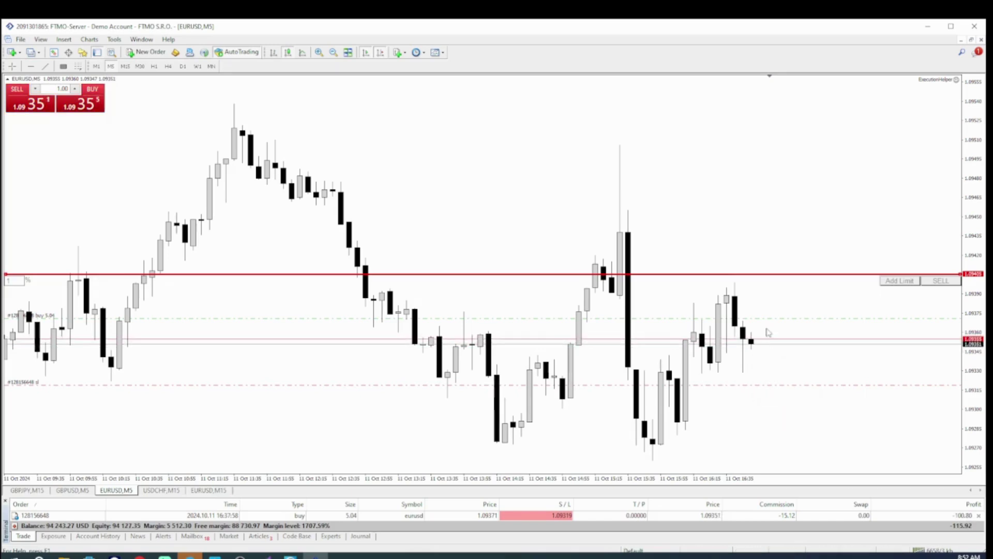
# Step: Add a 1.09509 take-profit to the open 5.04-lot EURUSD buy order
pyautogui.moveTo(768, 332)
pyautogui.mouseDown()
pyautogui.moveTo(785, 224)
pyautogui.moveTo(569, 248)
pyautogui.mouseUp()
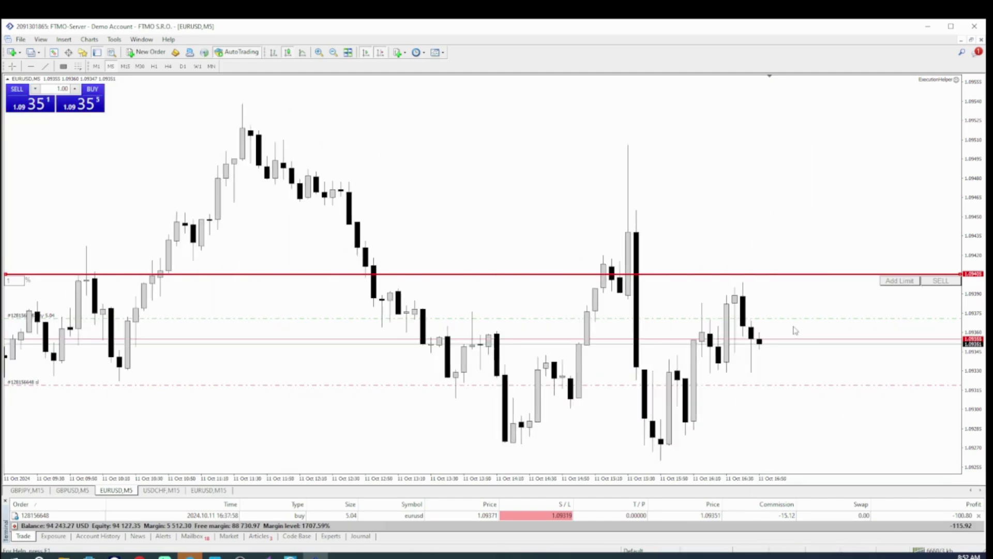
pyautogui.moveTo(781, 319); pyautogui.dragTo(813, 147)
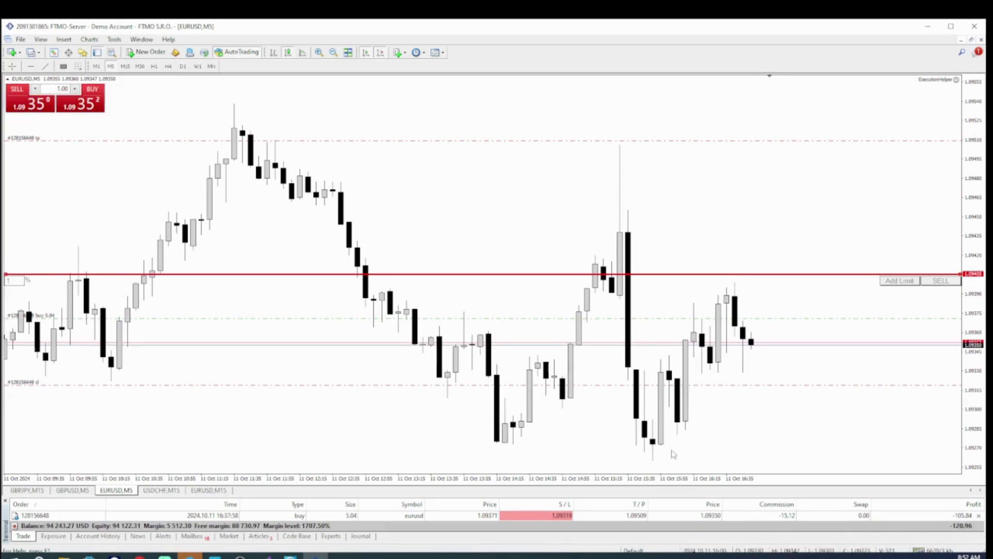
# Step: Place a long-position box at the latest high with stop near 1.09312 and target near 1.09506
pyautogui.click(926, 26)
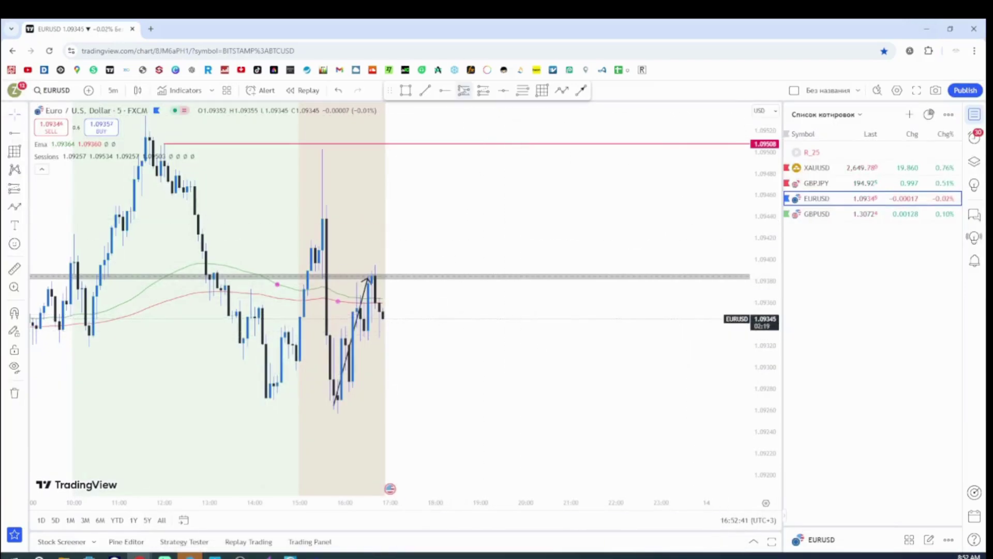
pyautogui.click(482, 91)
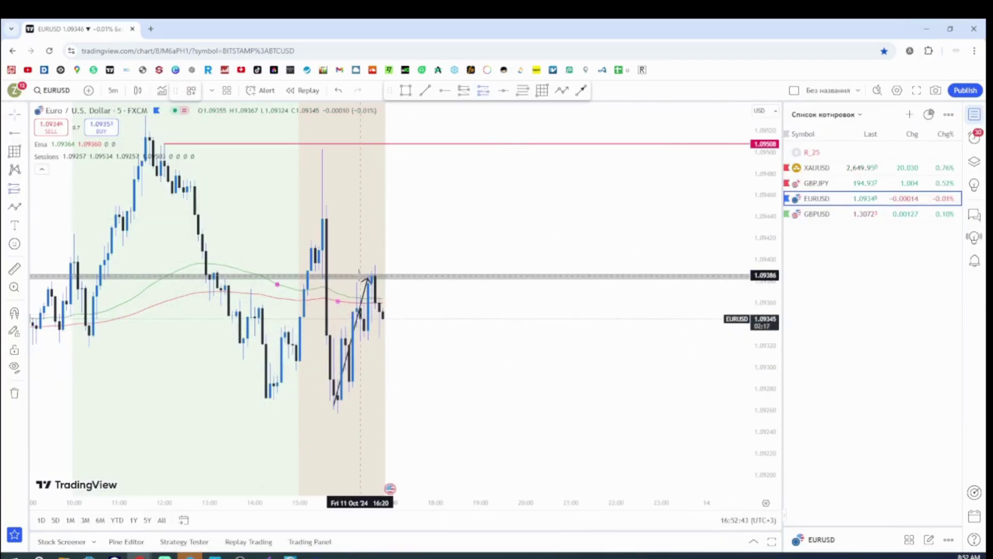
pyautogui.click(372, 277)
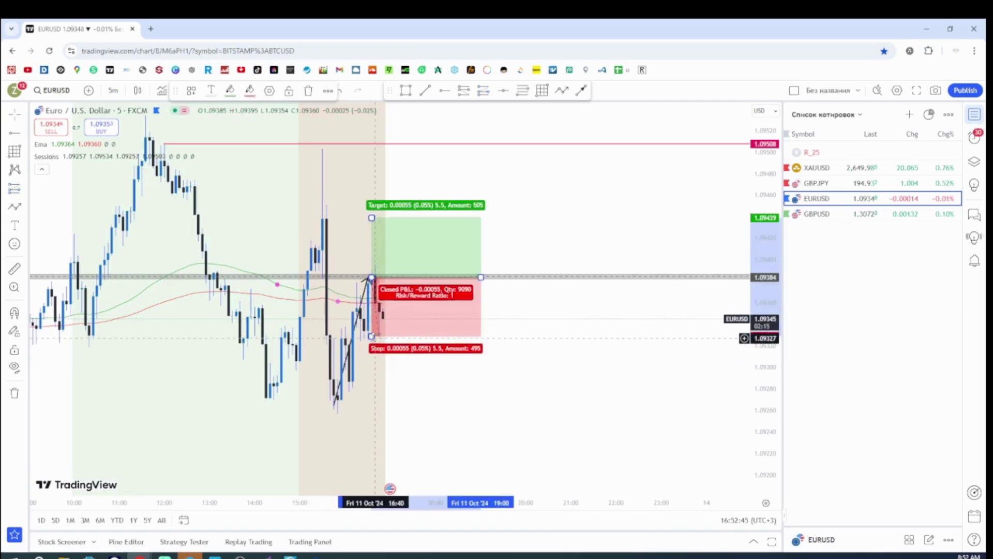
pyautogui.moveTo(371, 336); pyautogui.dragTo(372, 351)
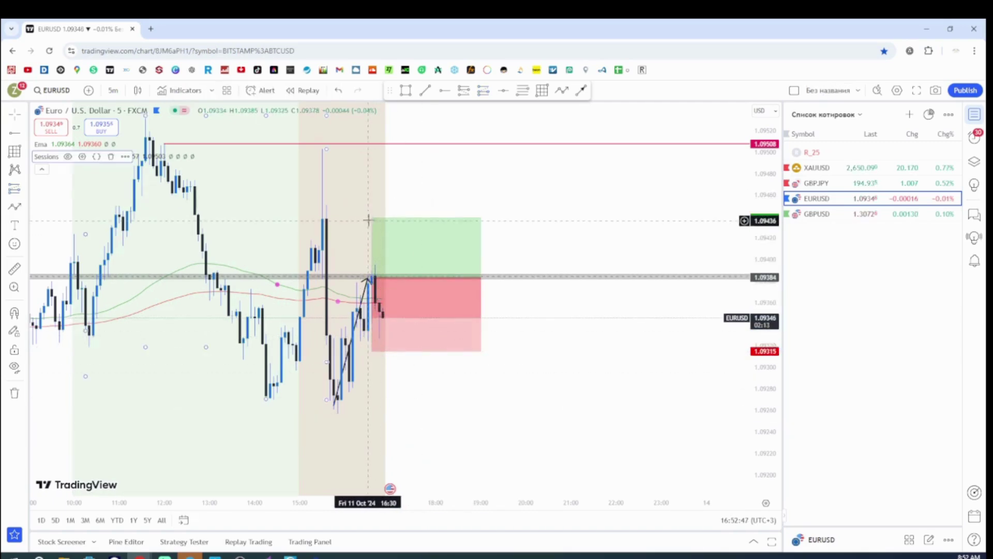
pyautogui.moveTo(370, 220); pyautogui.dragTo(370, 145)
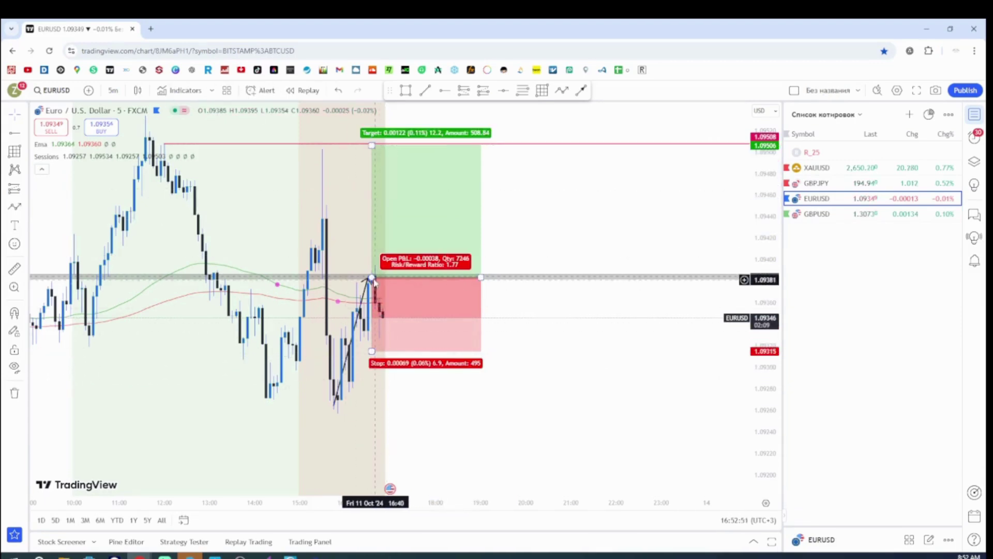
pyautogui.moveTo(372, 277); pyautogui.dragTo(353, 299)
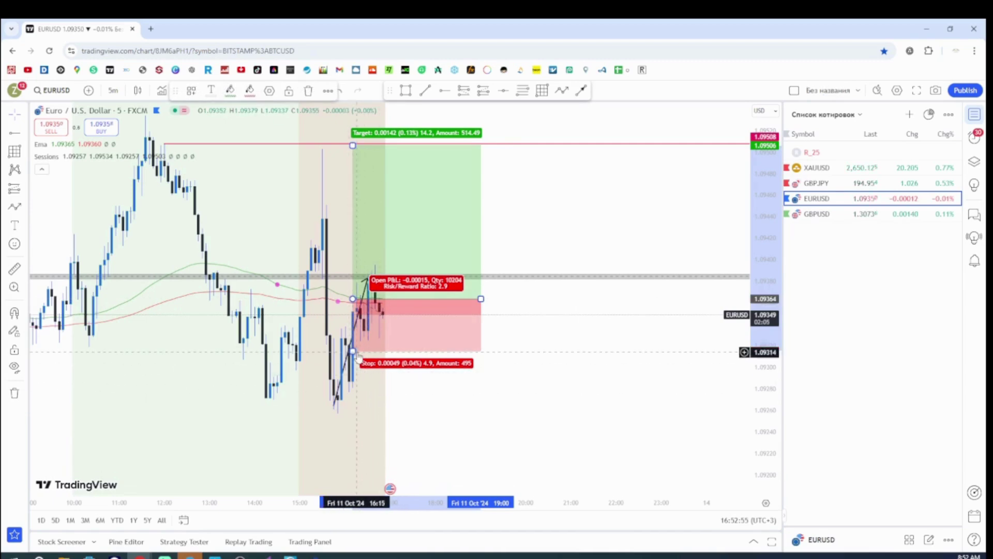
pyautogui.click(442, 386)
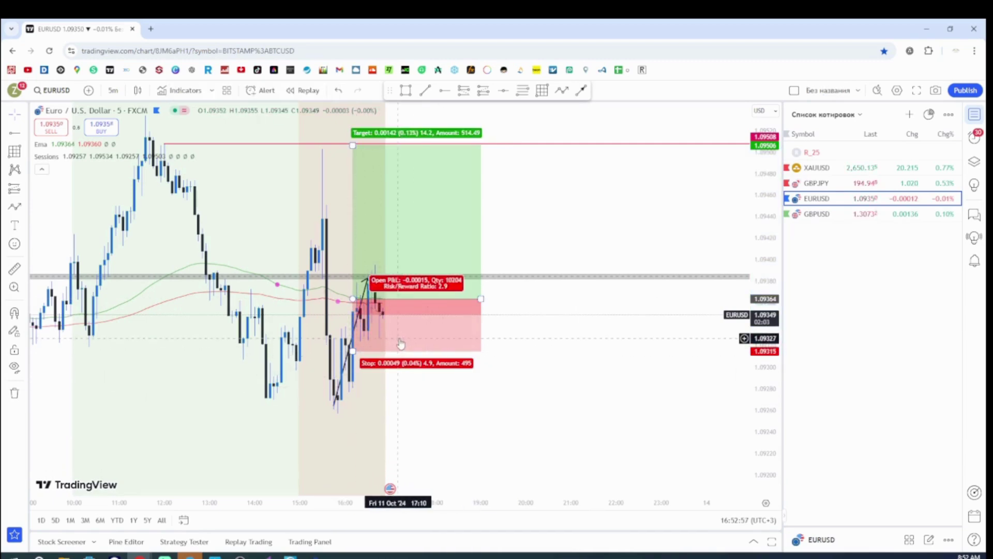
pyautogui.moveTo(353, 351); pyautogui.dragTo(353, 354)
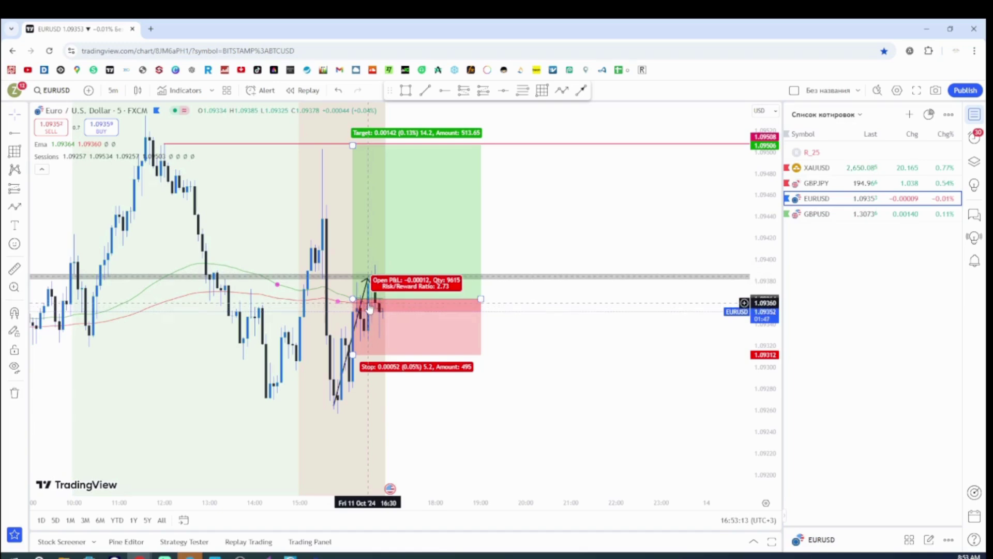
# Step: Delete the earlier trend line and reselect the long-position box
pyautogui.click(335, 396)
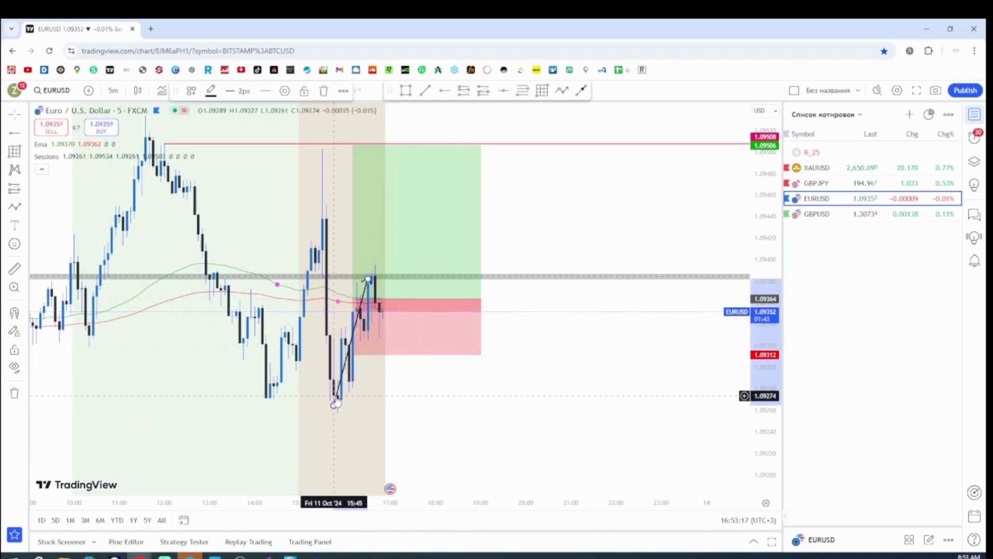
pyautogui.press('Delete')
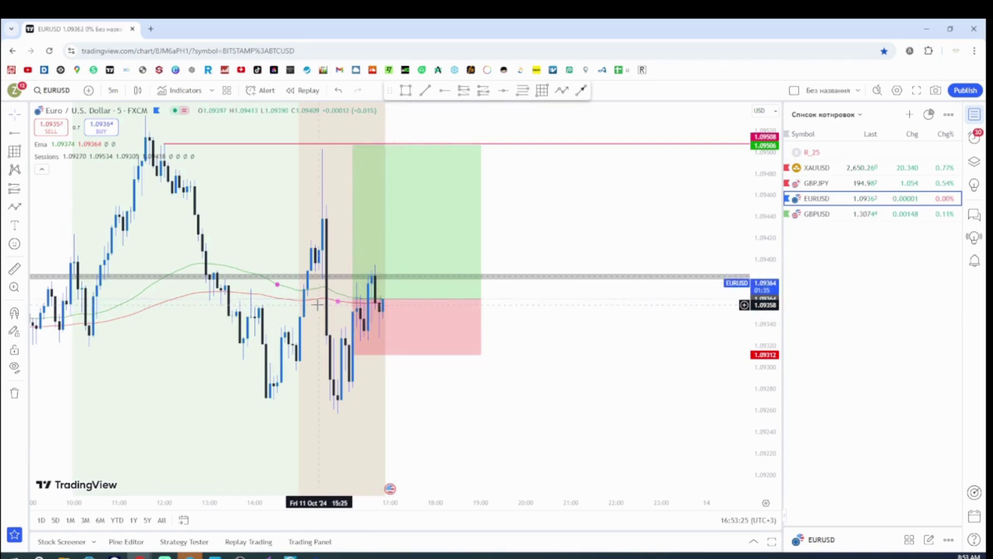
pyautogui.moveTo(354, 153)
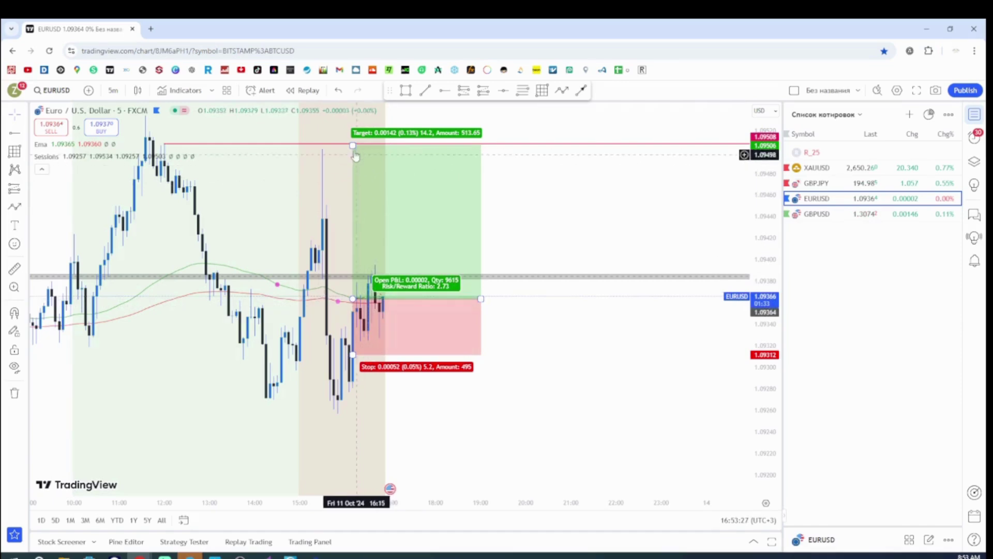
pyautogui.click(391, 312)
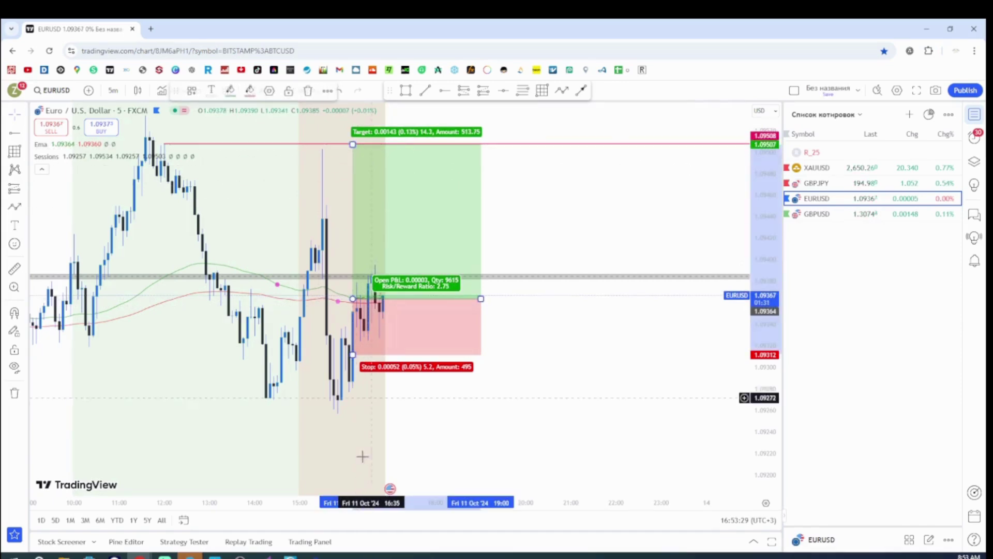
pyautogui.click(316, 556)
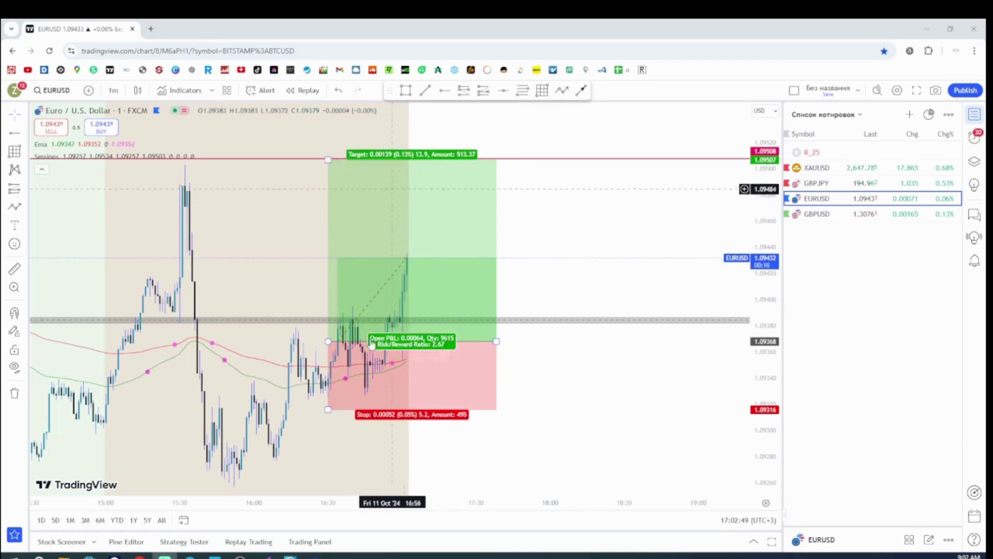
# Step: Switch to MetaTrader 4 to check the still-open 5.04-lot buy trade
pyautogui.hotkey('alt', 'Tab')
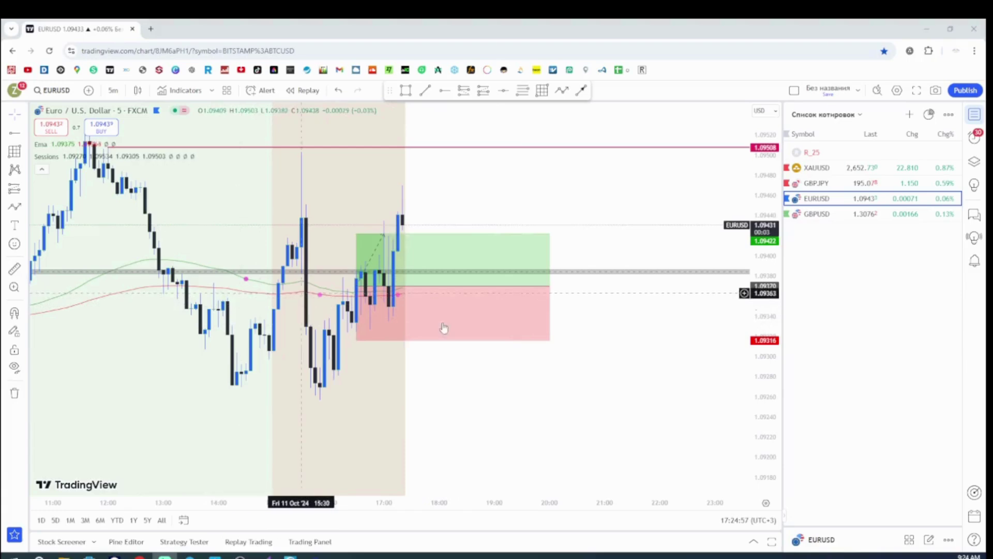
# Step: Center the recent candles and switch the chart interval to 1 minute
pyautogui.scroll(-5, 517, 348)
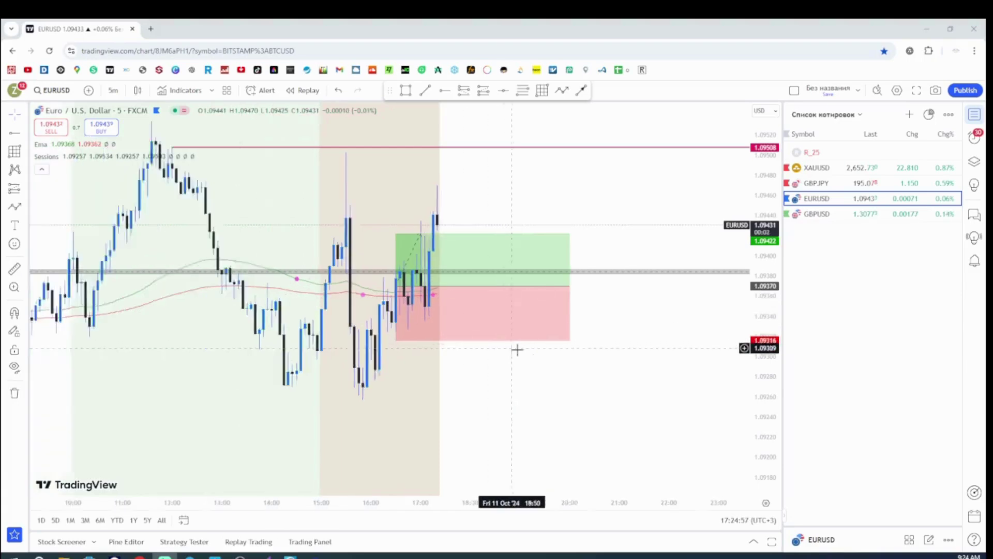
pyautogui.scroll(4, 486, 386)
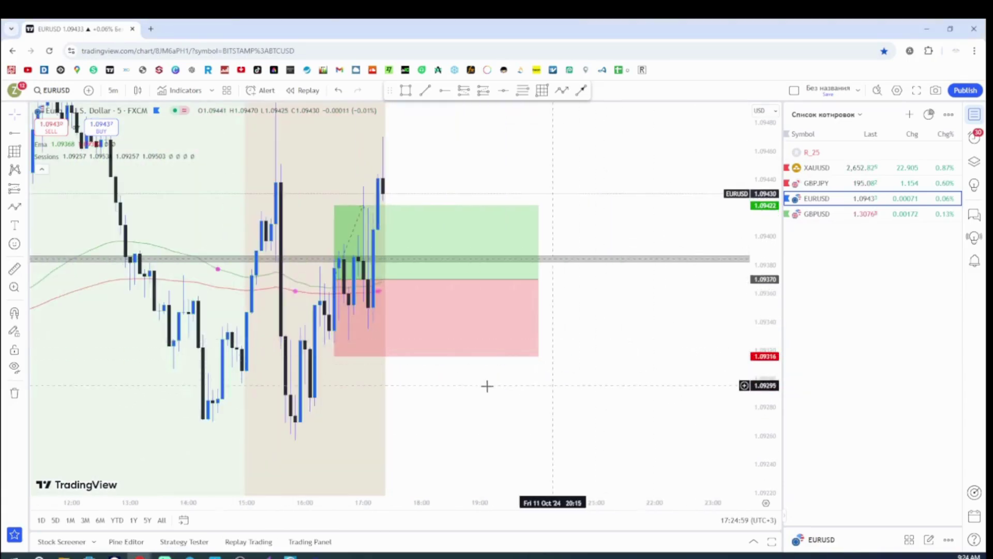
pyautogui.scroll(1, 383, 415)
pyautogui.scroll(1, 394, 410)
pyautogui.moveTo(228, 399); pyautogui.dragTo(469, 457)
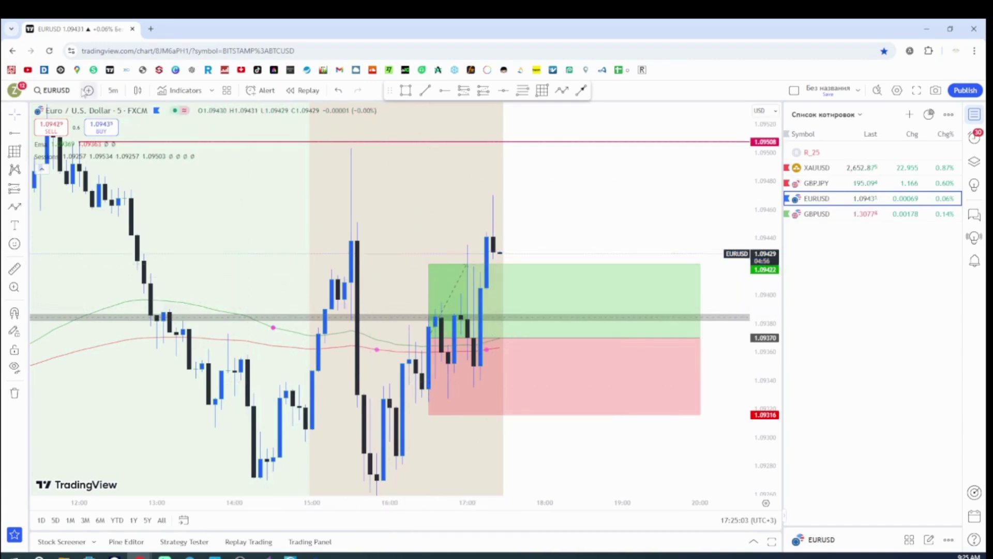
pyautogui.click(113, 90)
pyautogui.click(125, 330)
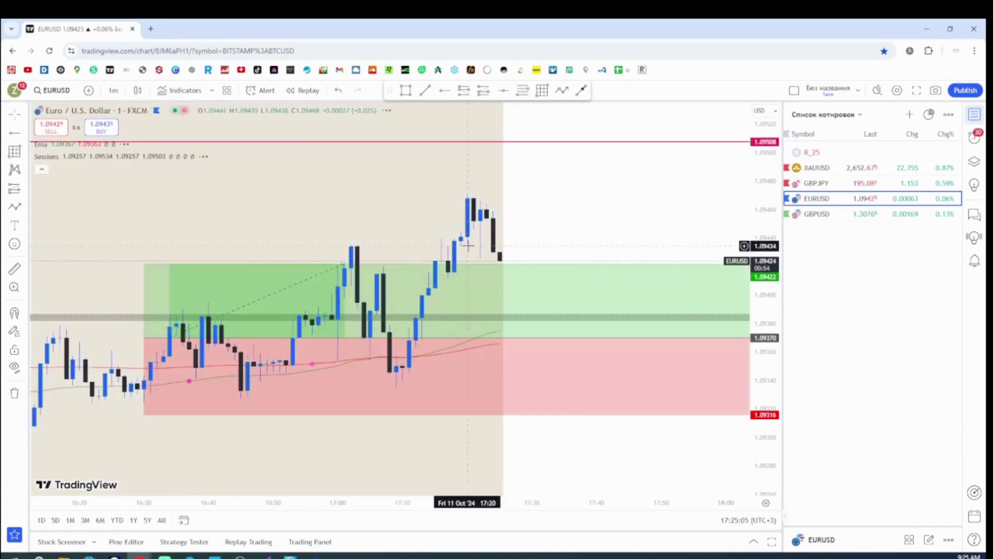
pyautogui.scroll(-1, 454, 260)
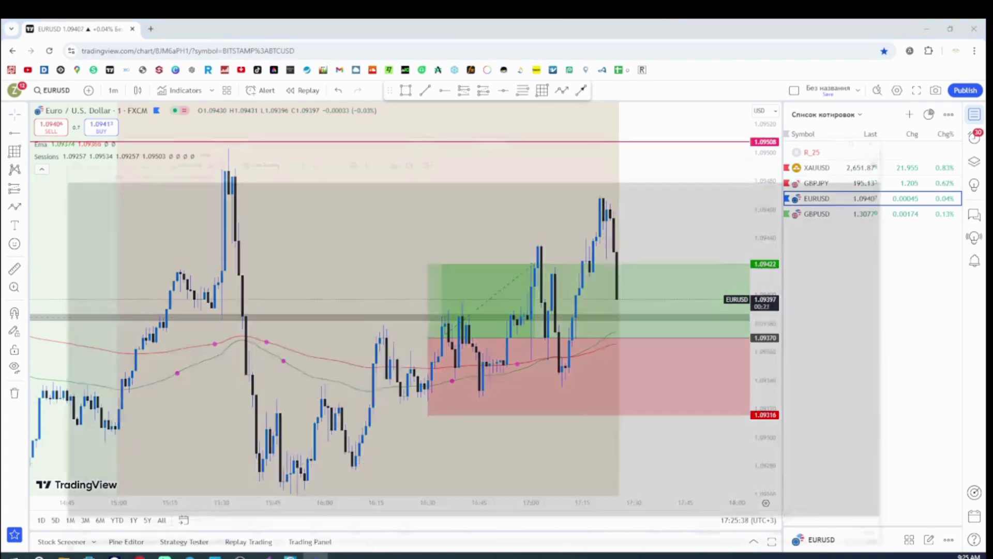
# Step: Check MT4 history for the buy closed at 1.09422, then reselect the TradingView long-position box
pyautogui.click(315, 556)
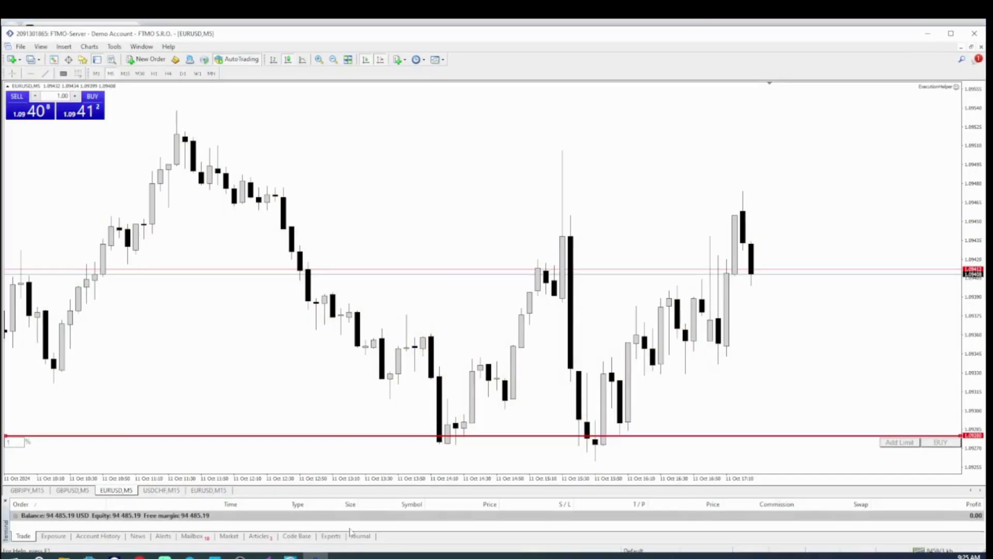
pyautogui.click(89, 538)
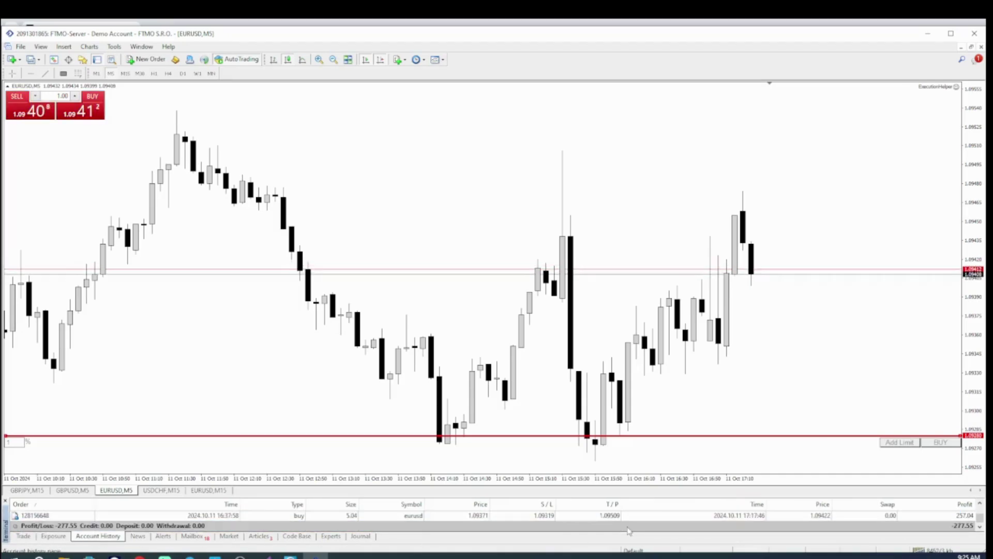
pyautogui.click(688, 515)
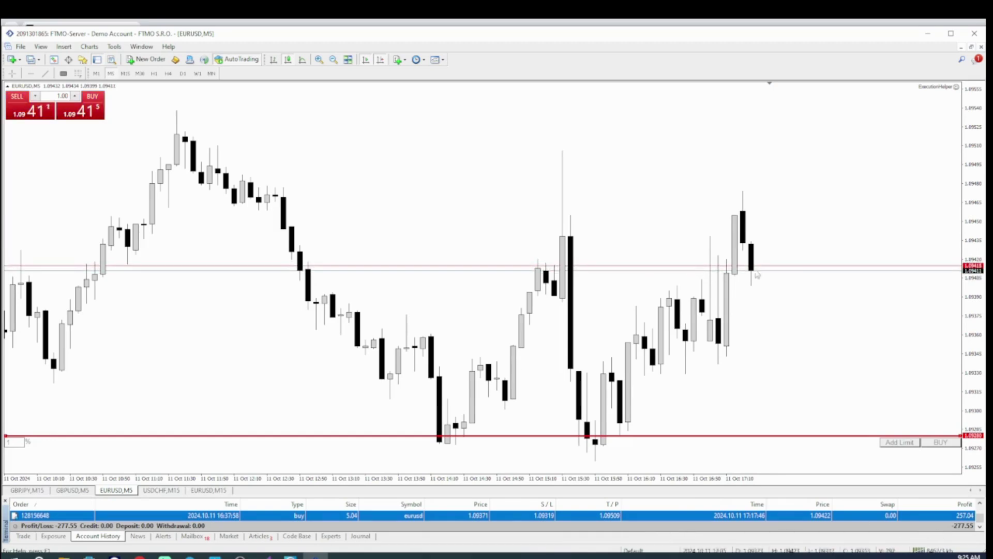
pyautogui.click(928, 35)
pyautogui.click(432, 321)
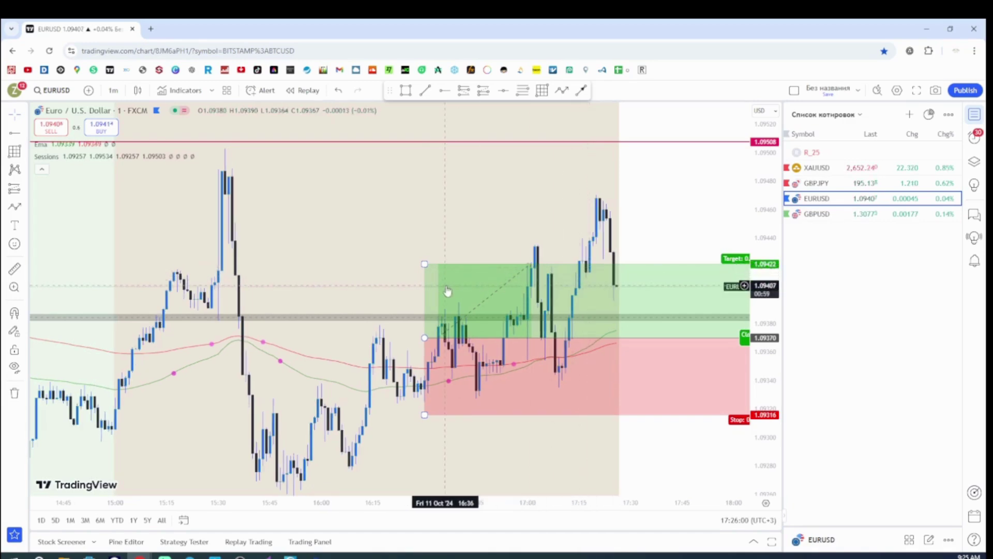
# Step: Dismiss the chat popup and trim the long-position box's right end back to just after 17:30
pyautogui.moveTo(405, 295); pyautogui.dragTo(231, 261)
pyautogui.scroll(-2, 311, 276)
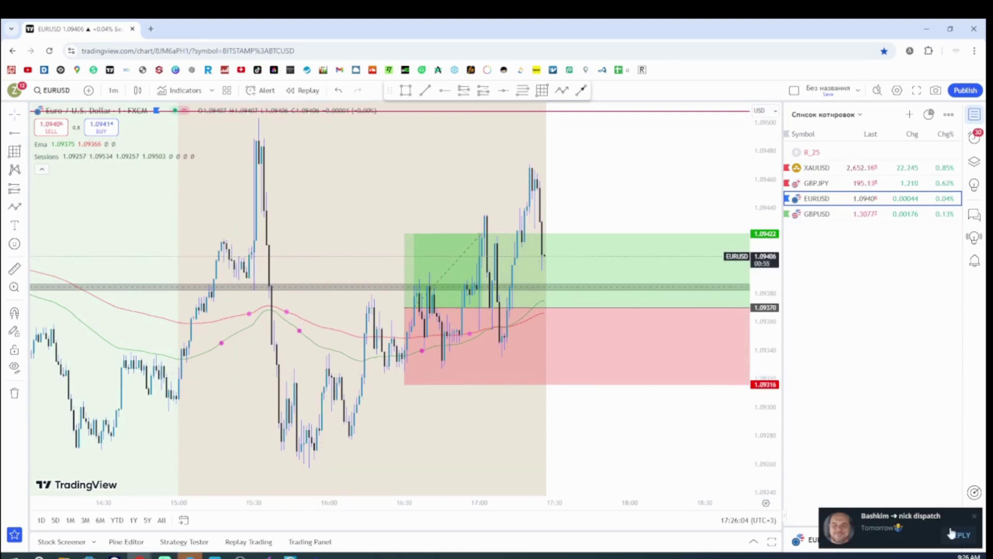
pyautogui.click(973, 517)
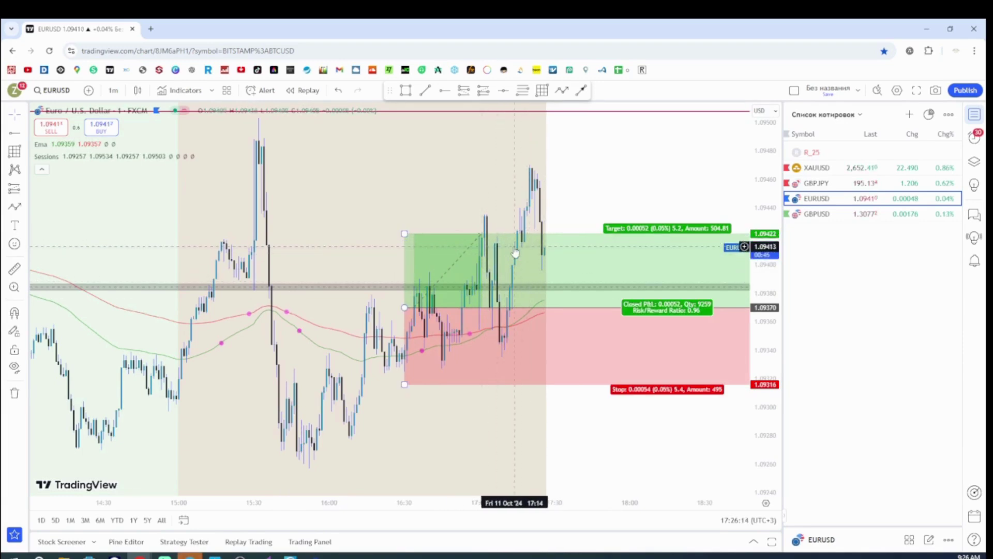
pyautogui.scroll(-3, 551, 415)
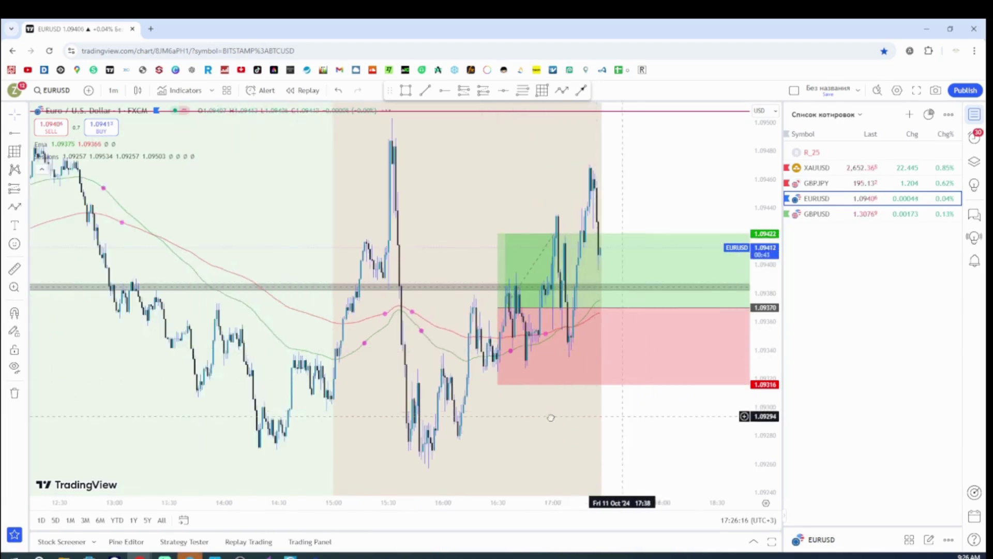
pyautogui.moveTo(551, 415); pyautogui.dragTo(404, 415)
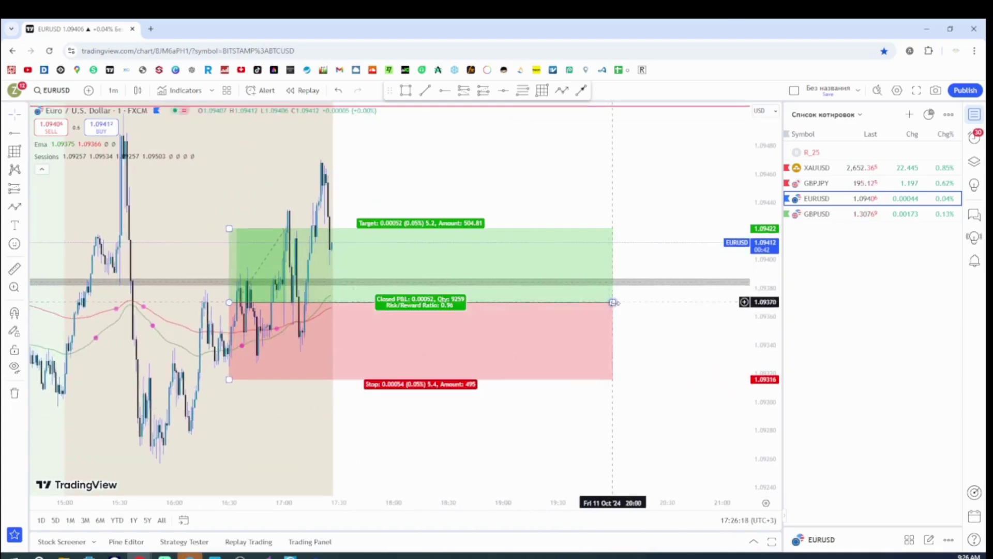
pyautogui.moveTo(614, 302); pyautogui.dragTo(348, 305)
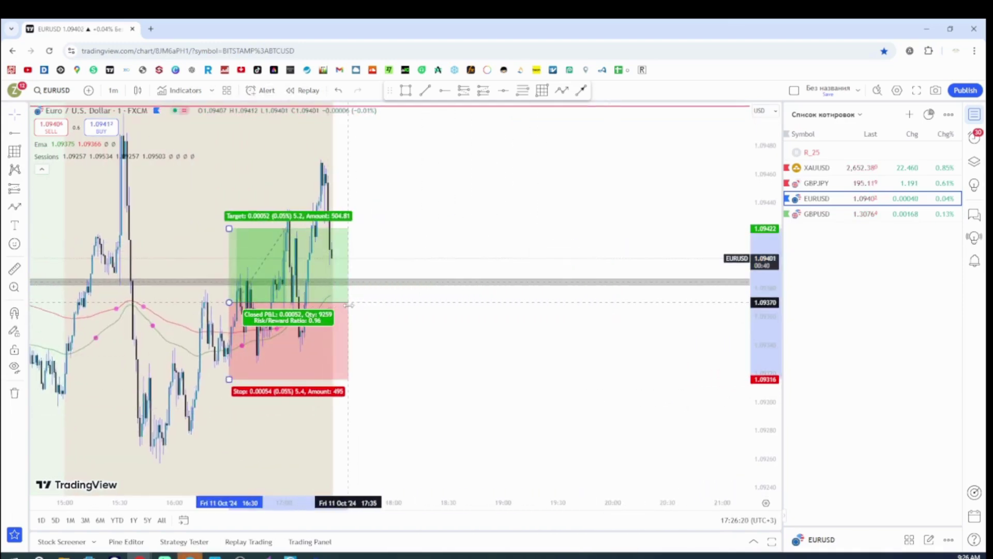
pyautogui.moveTo(450, 385); pyautogui.dragTo(672, 417)
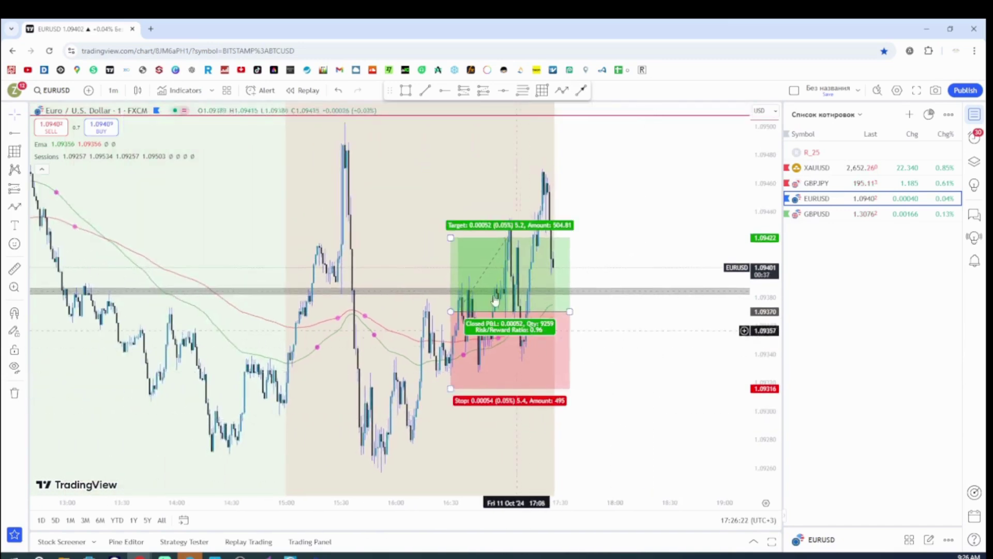
pyautogui.scroll(3, 494, 302)
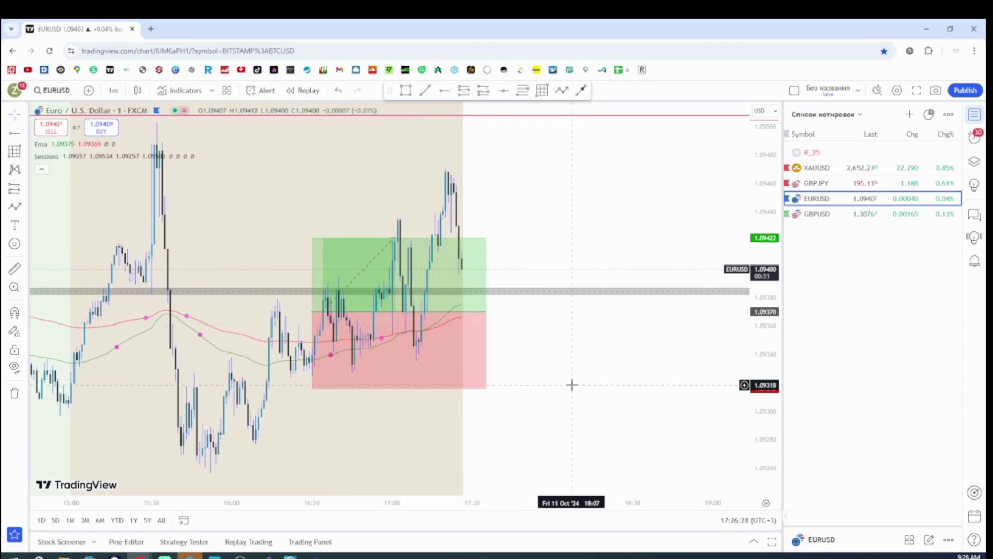
pyautogui.scroll(-2, 572, 384)
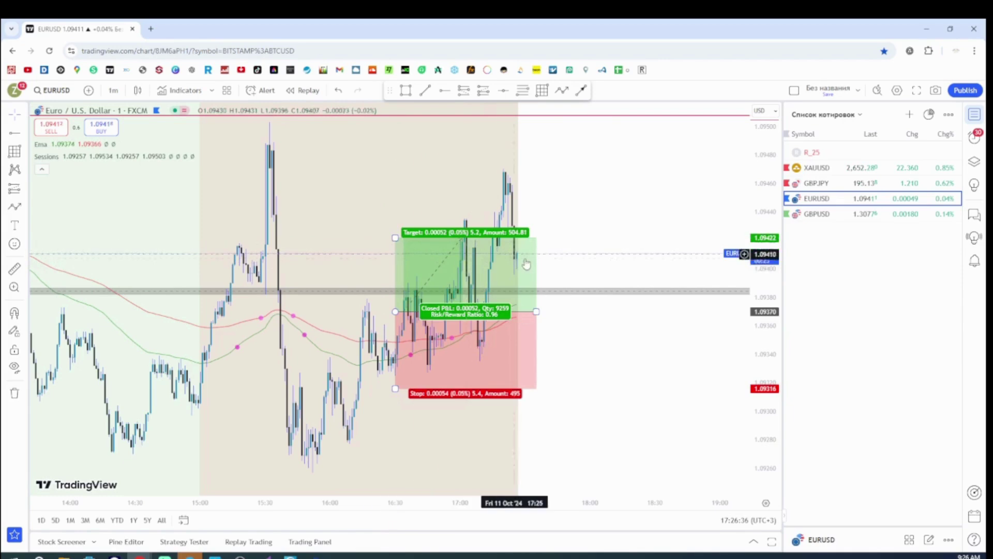
pyautogui.scroll(-2, 536, 311)
pyautogui.scroll(-2, 465, 331)
pyautogui.scroll(-2, 362, 362)
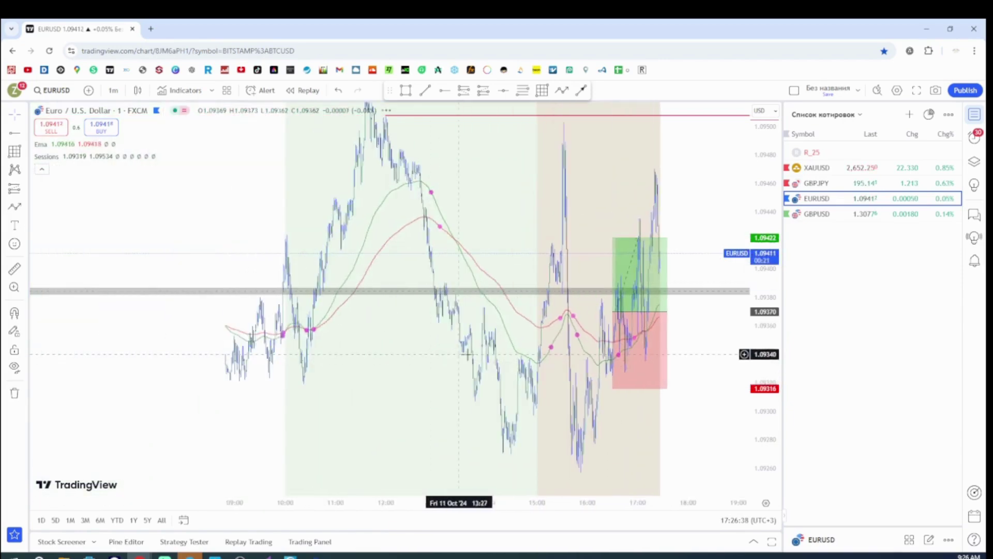
pyautogui.moveTo(303, 376); pyautogui.dragTo(422, 191)
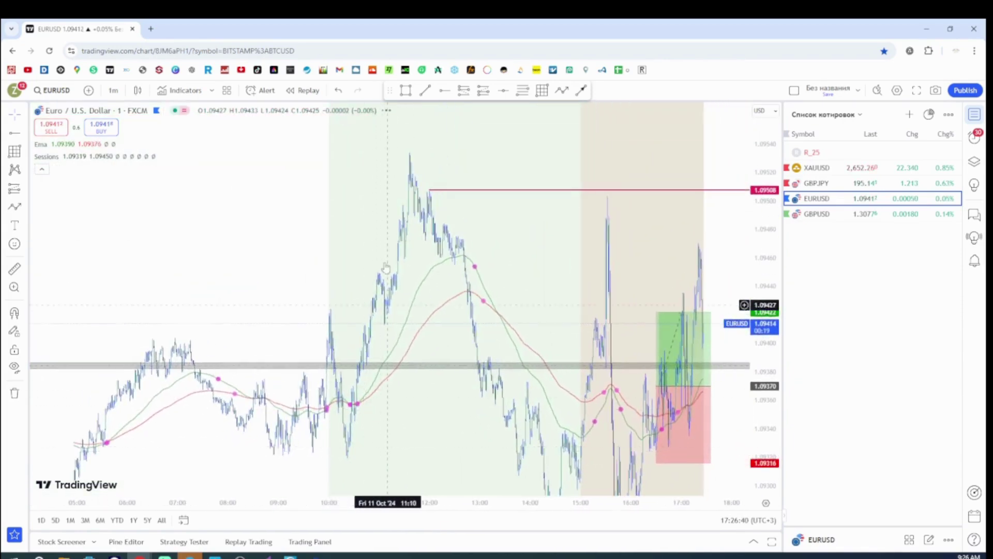
pyautogui.moveTo(450, 435); pyautogui.dragTo(284, 383)
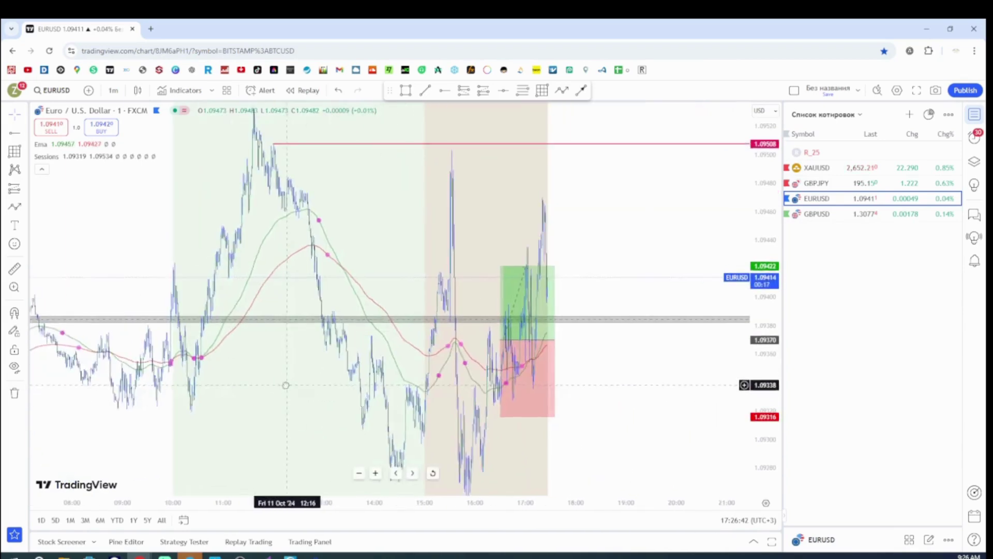
pyautogui.scroll(2, 477, 407)
pyautogui.scroll(1, 384, 399)
pyautogui.moveTo(384, 399); pyautogui.dragTo(662, 404)
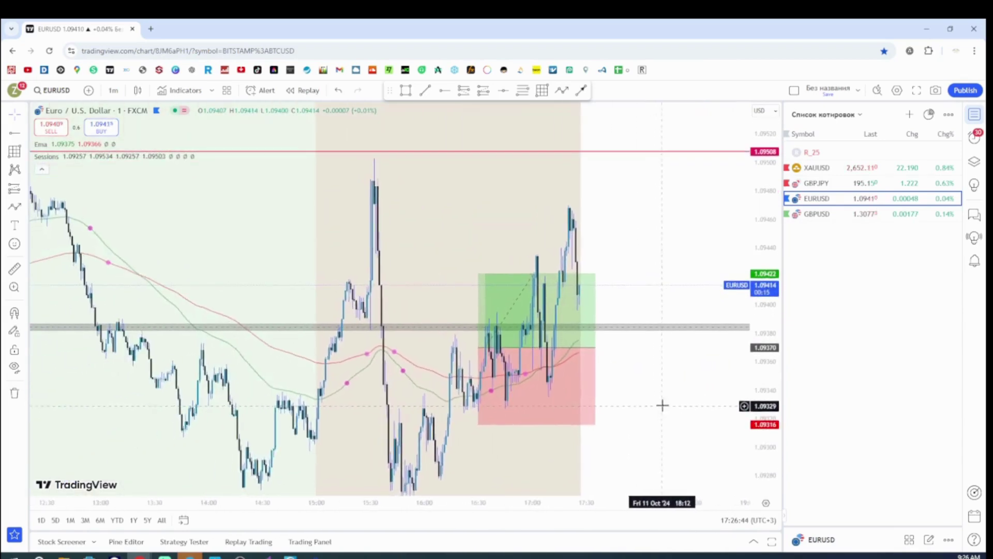
pyautogui.scroll(1, 569, 373)
pyautogui.moveTo(535, 349)
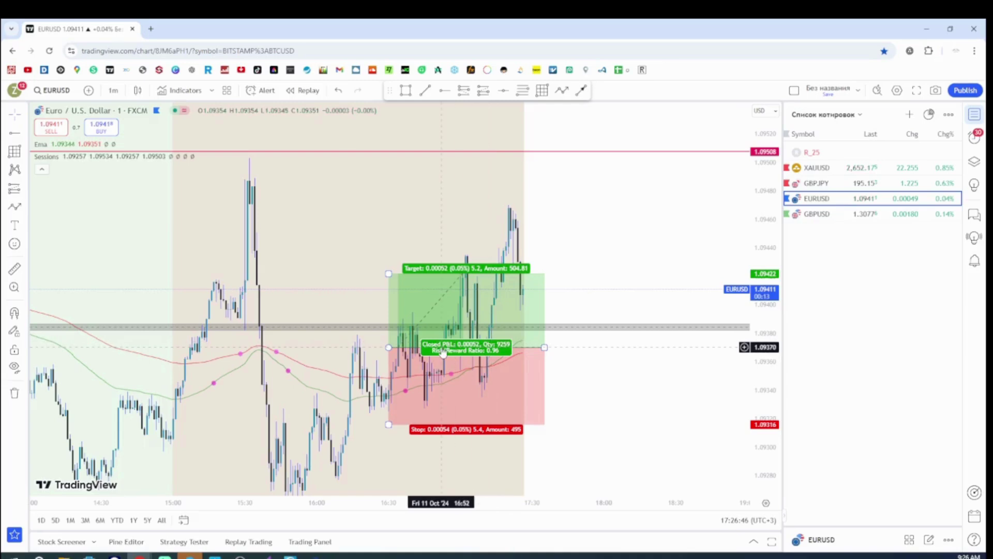